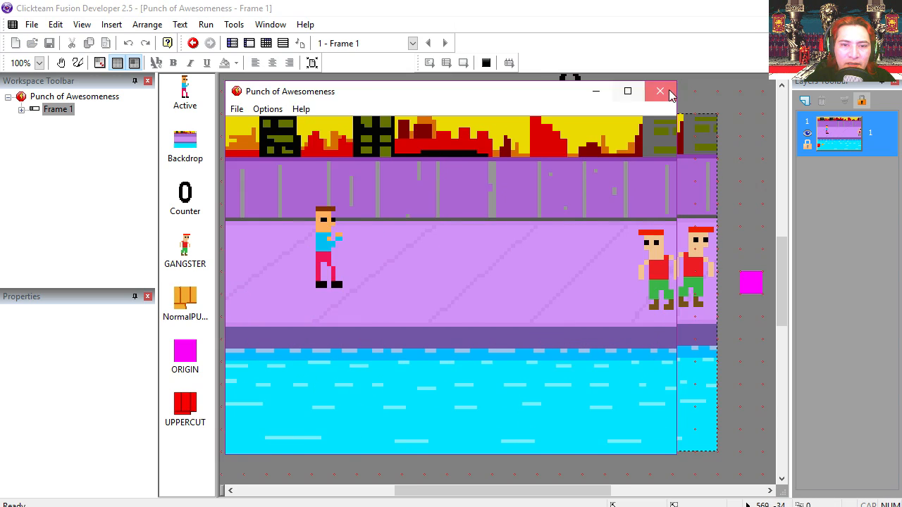
Step: Run the frame, walk the player to the gangster and punch him with Space
{"action": "left_click", "coordinate": [660, 91]}
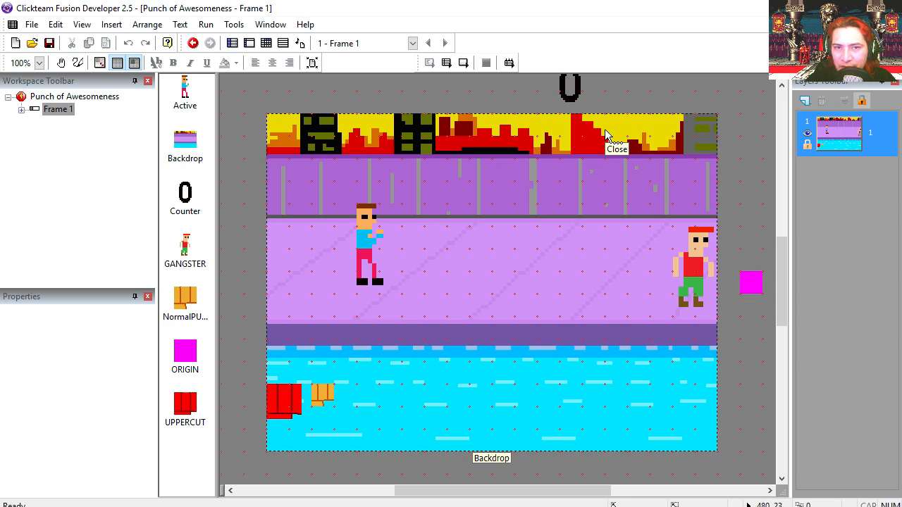
{"action": "left_click", "coordinate": [462, 62]}
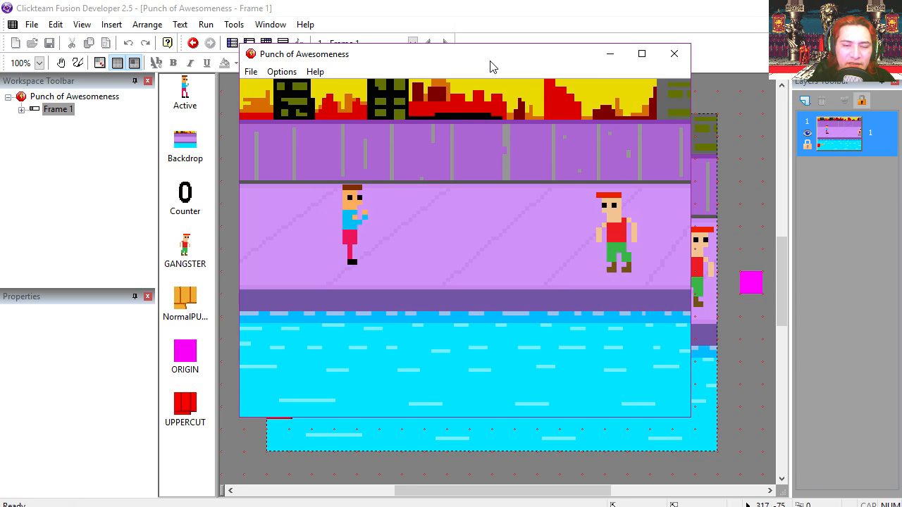
{"action": "key", "text": "Right"}
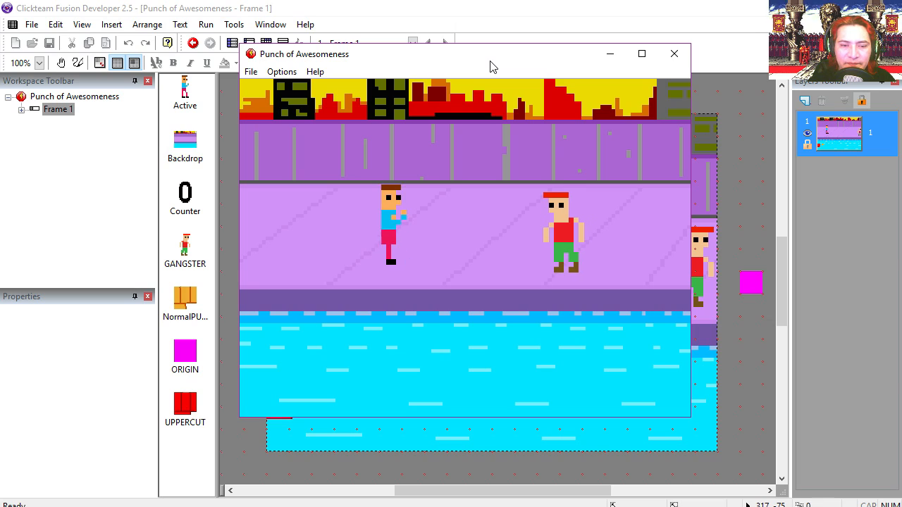
{"action": "key", "text": "Left"}
{"action": "key", "text": "Right"}
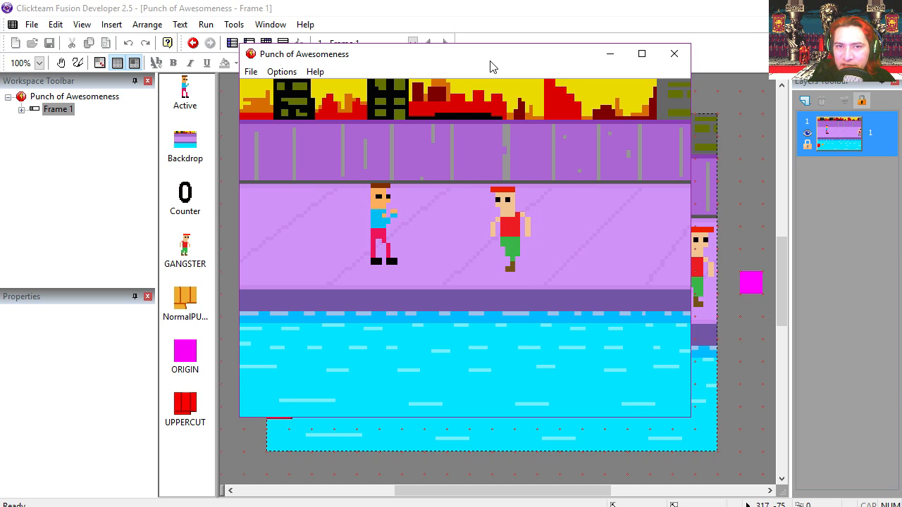
{"action": "key", "text": "Right"}
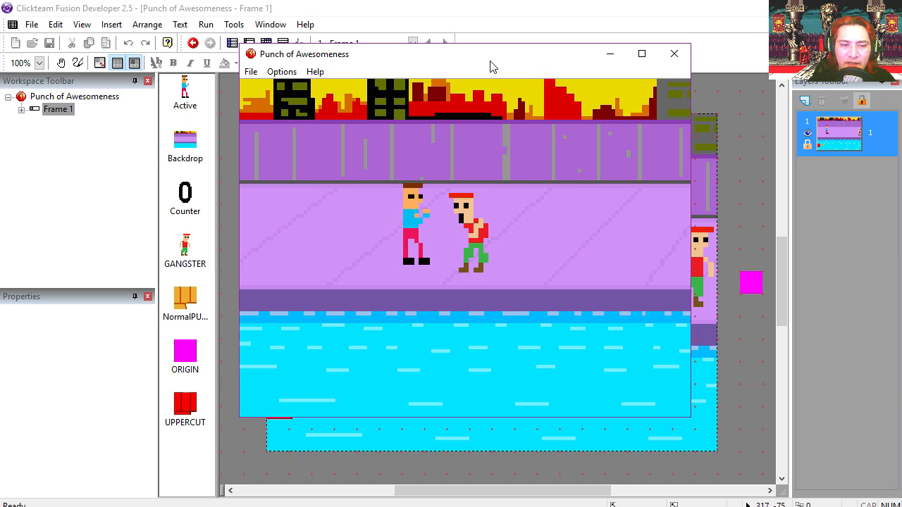
{"action": "key", "text": "space"}
{"action": "key", "text": "space"}
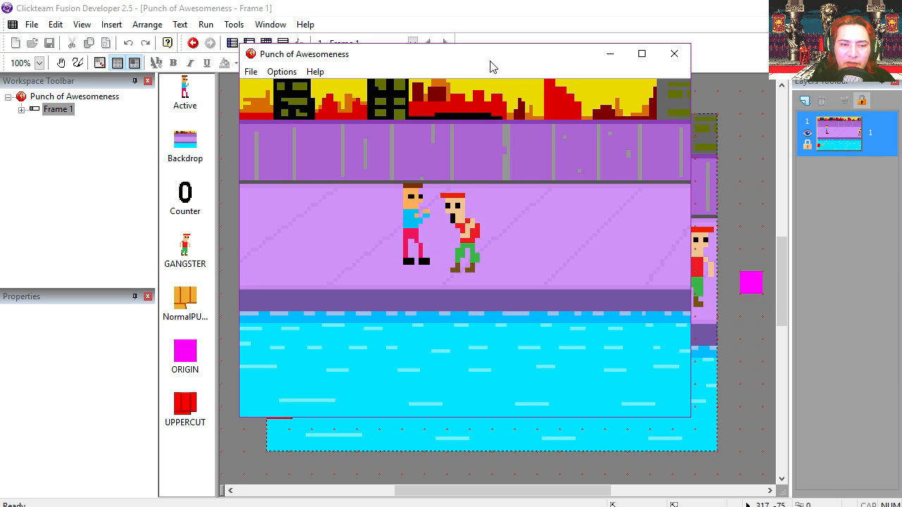
{"action": "key", "text": "space"}
{"action": "key", "text": "space"}
Step: Finish with an uppercut, walk left and right past the gangster, then close the preview
{"action": "key", "text": "Up"}
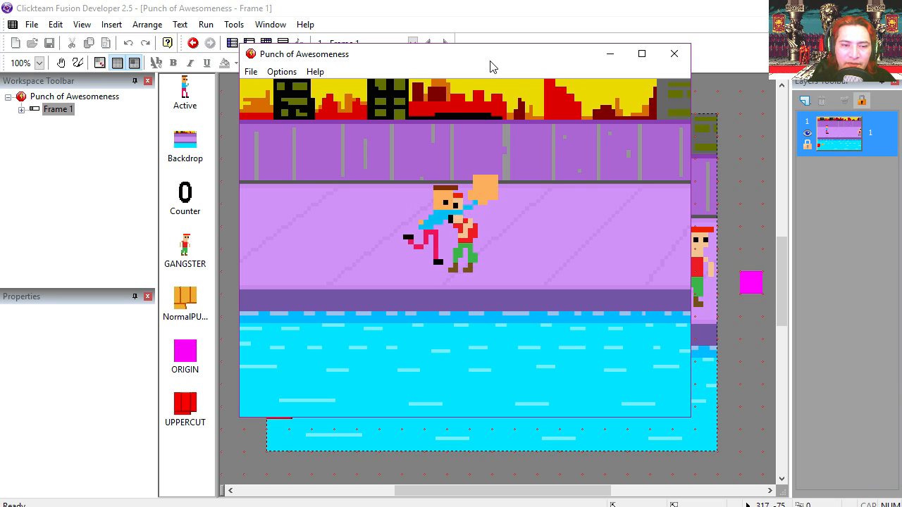
{"action": "key", "text": "Left"}
{"action": "left_click_drag", "start_coordinate": [491, 64], "coordinate": [482, 56]}
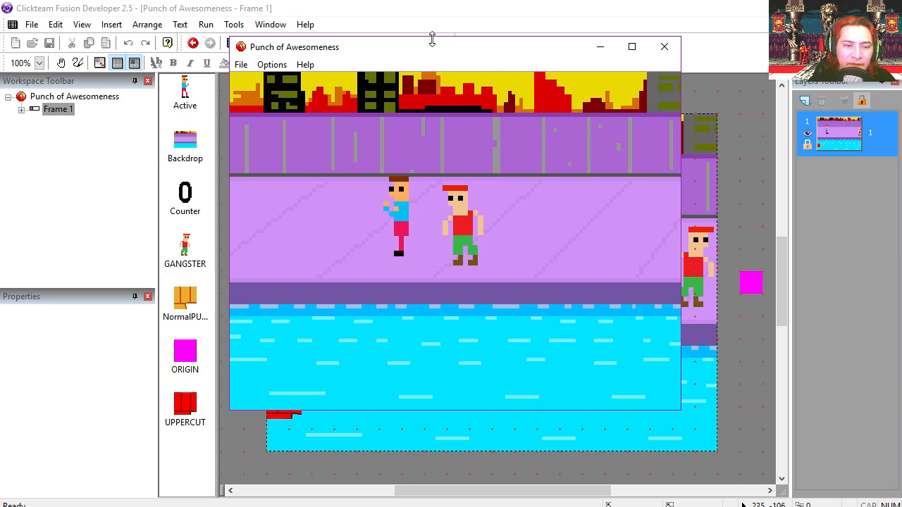
{"action": "key", "text": "Right"}
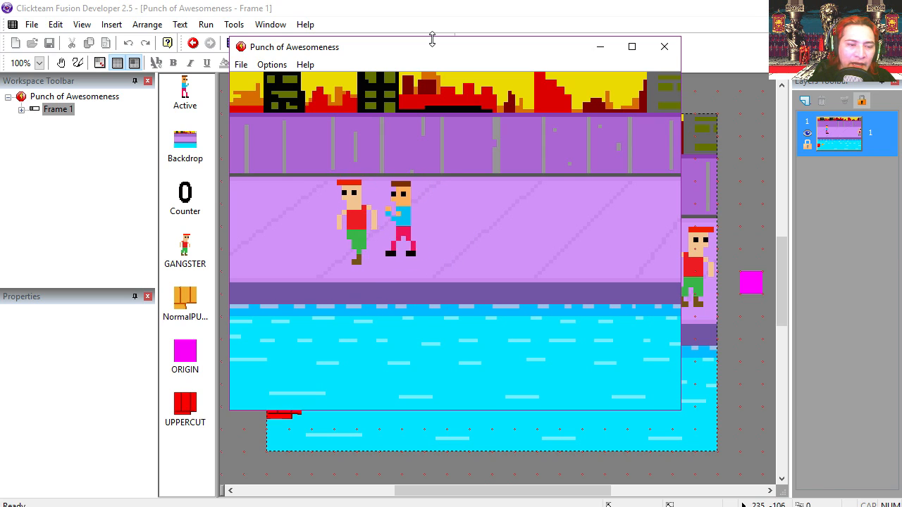
{"action": "left_click", "coordinate": [664, 47]}
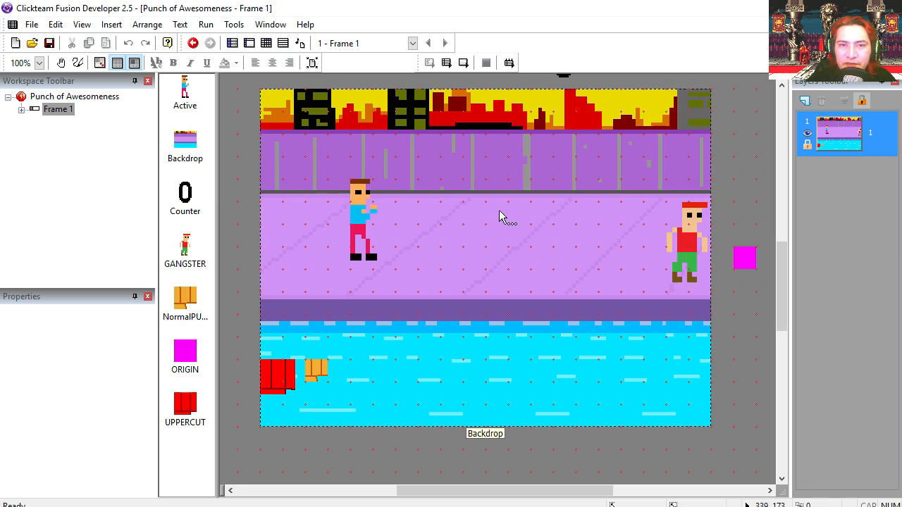
Step: Switch to the event editor, select all events and delete them
{"action": "key", "text": "ctrl+e"}
{"action": "scroll", "coordinate": [257, 255], "scroll_direction": "up", "scroll_amount": 2}
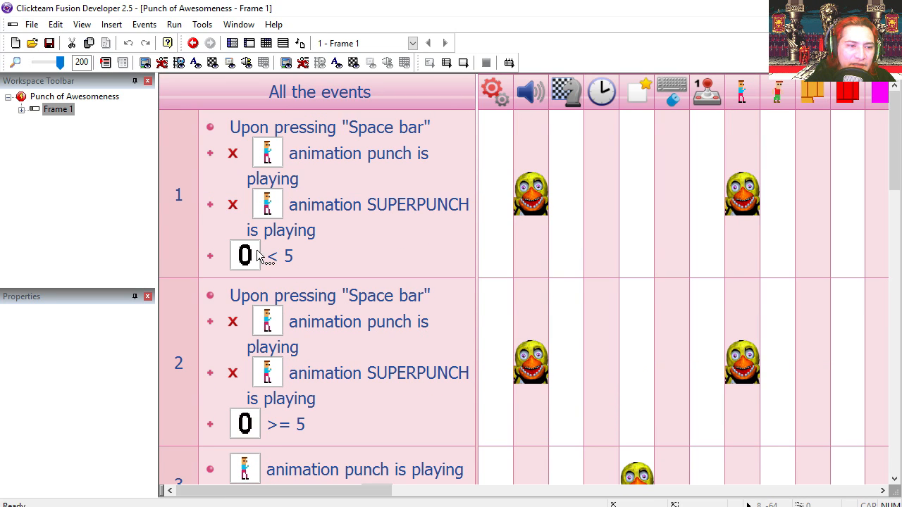
{"action": "scroll", "coordinate": [353, 257], "scroll_direction": "down", "scroll_amount": 5}
{"action": "scroll", "coordinate": [355, 261], "scroll_direction": "down", "scroll_amount": 10}
{"action": "scroll", "coordinate": [356, 263], "scroll_direction": "down", "scroll_amount": 2}
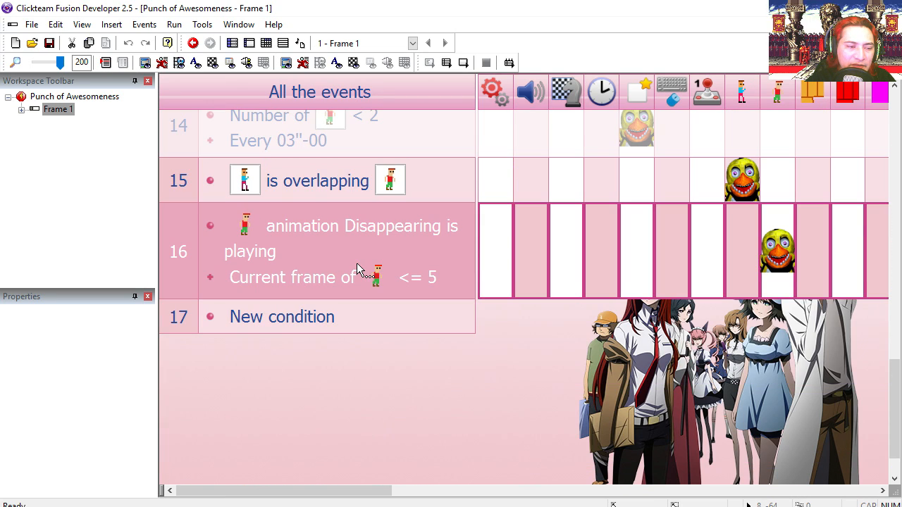
{"action": "scroll", "coordinate": [416, 282], "scroll_direction": "up", "scroll_amount": 2}
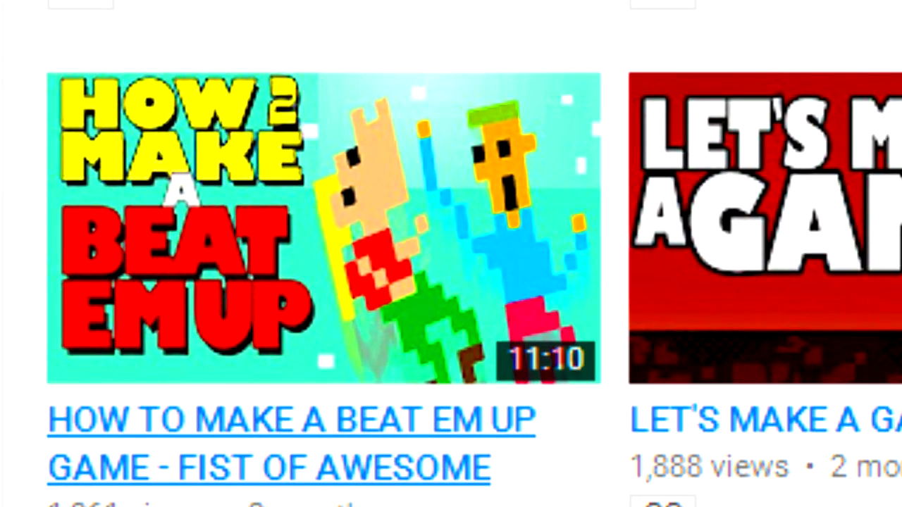
{"action": "scroll", "coordinate": [211, 296], "scroll_direction": "up", "scroll_amount": 5}
{"action": "scroll", "coordinate": [218, 307], "scroll_direction": "up", "scroll_amount": 5}
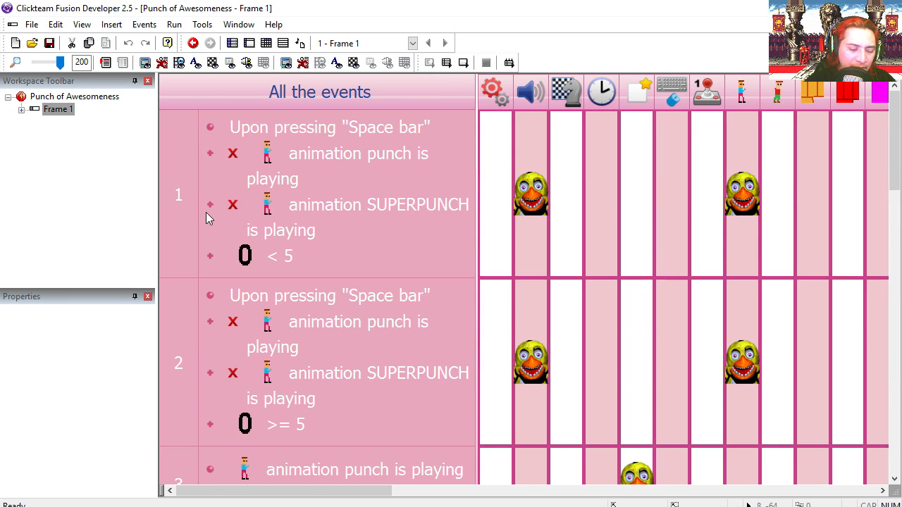
{"action": "key", "text": "ctrl+a"}
{"action": "key", "text": "Delete"}
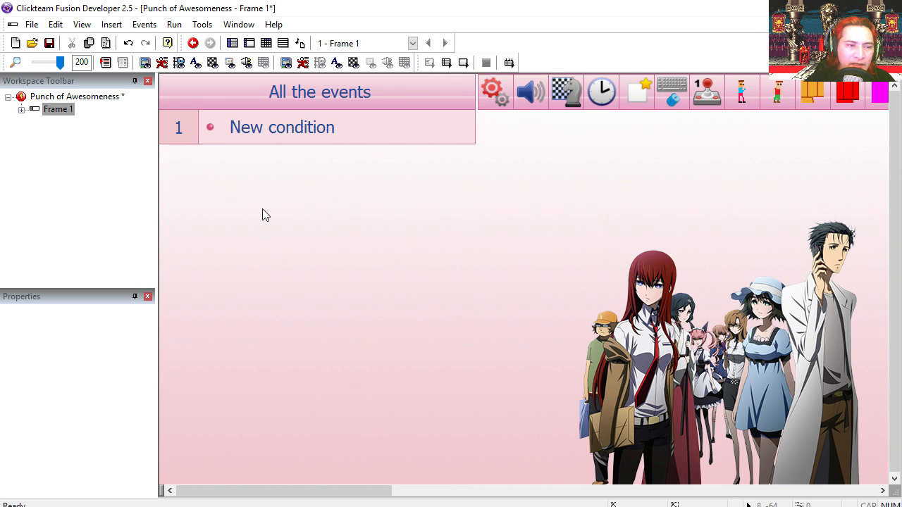
Step: Insert an event group titled CONTROLLERS holding the events and collapse it
{"action": "right_click", "coordinate": [190, 139]}
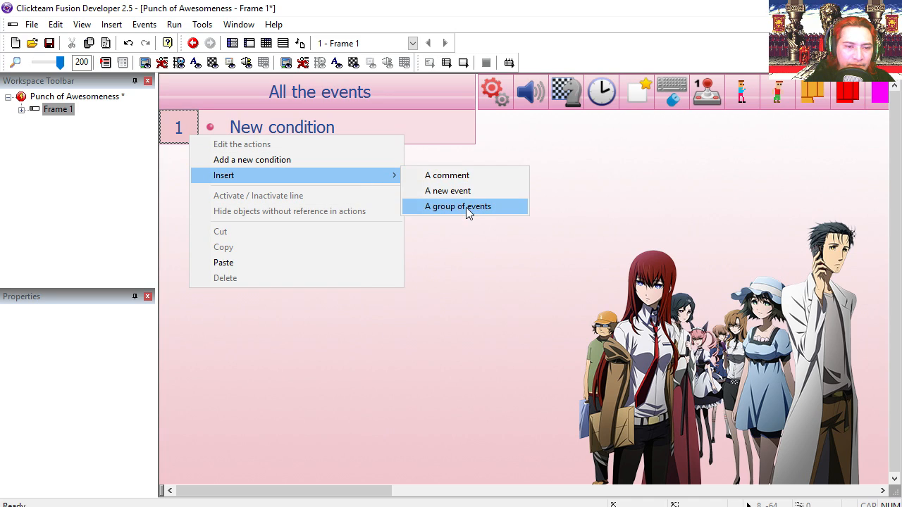
{"action": "left_click", "coordinate": [466, 207]}
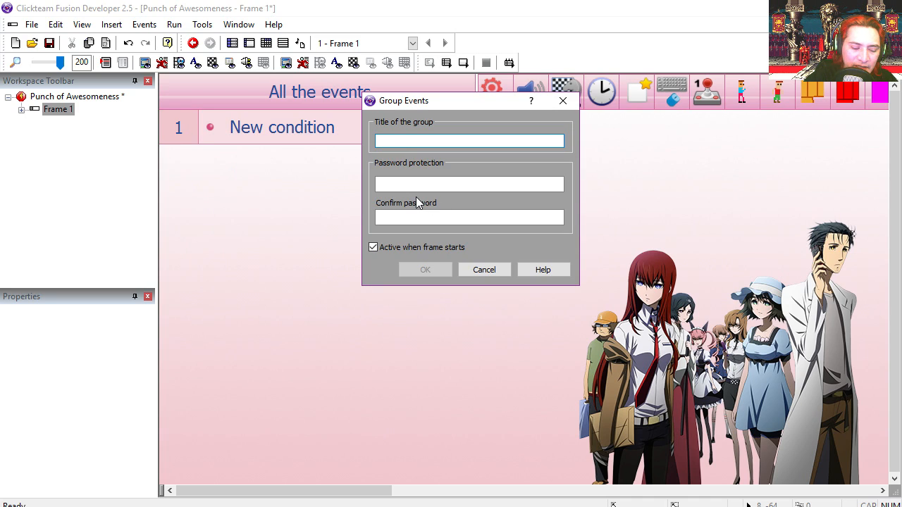
{"action": "type", "text": "CONTROLLERS"}
{"action": "key", "text": "Return"}
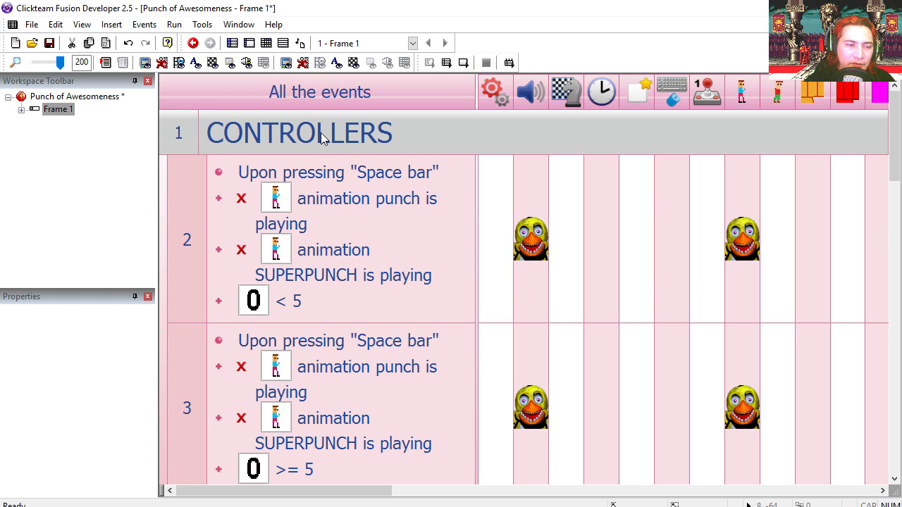
{"action": "double_click", "coordinate": [320, 134]}
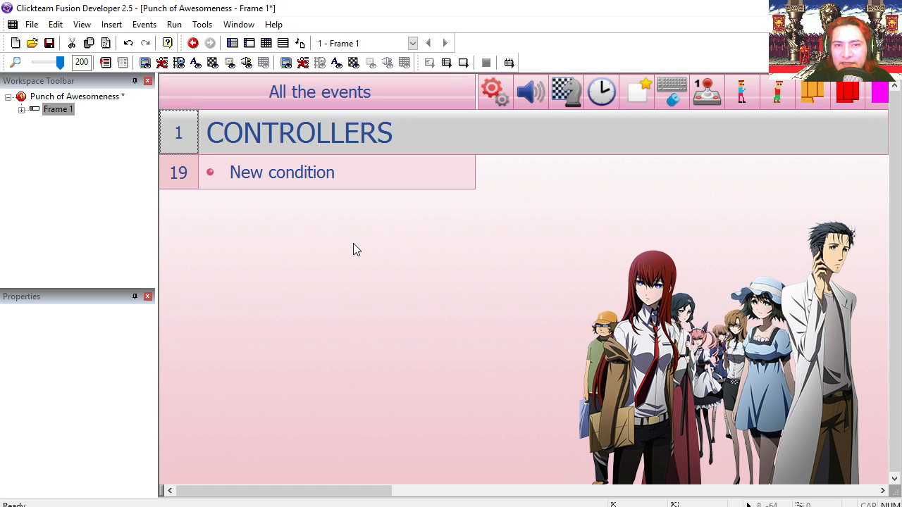
Step: Give event 19 a player-overlaps-gangster condition and start a player Y-position comparison
{"action": "left_click", "coordinate": [534, 226]}
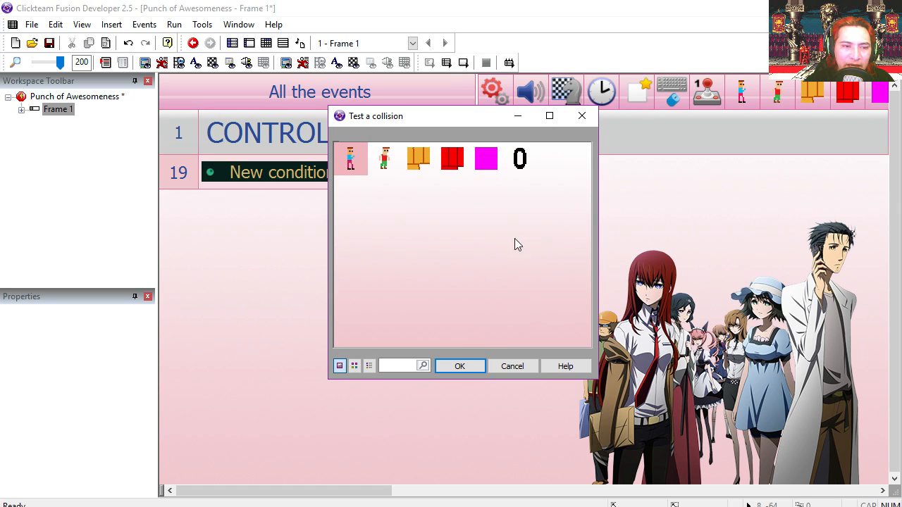
{"action": "double_click", "coordinate": [390, 166]}
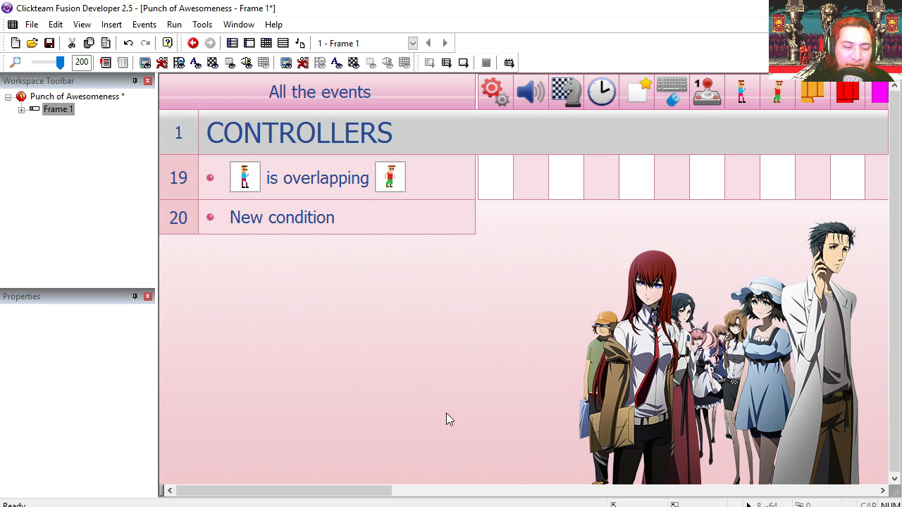
{"action": "right_click", "coordinate": [322, 180]}
{"action": "left_click", "coordinate": [356, 221]}
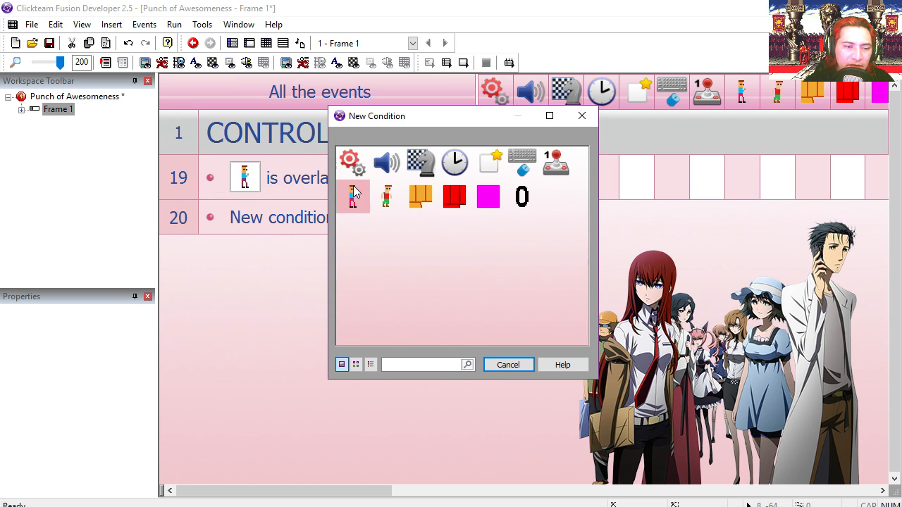
{"action": "left_click", "coordinate": [352, 192]}
{"action": "mouse_move", "coordinate": [413, 258]}
{"action": "left_click", "coordinate": [529, 273]}
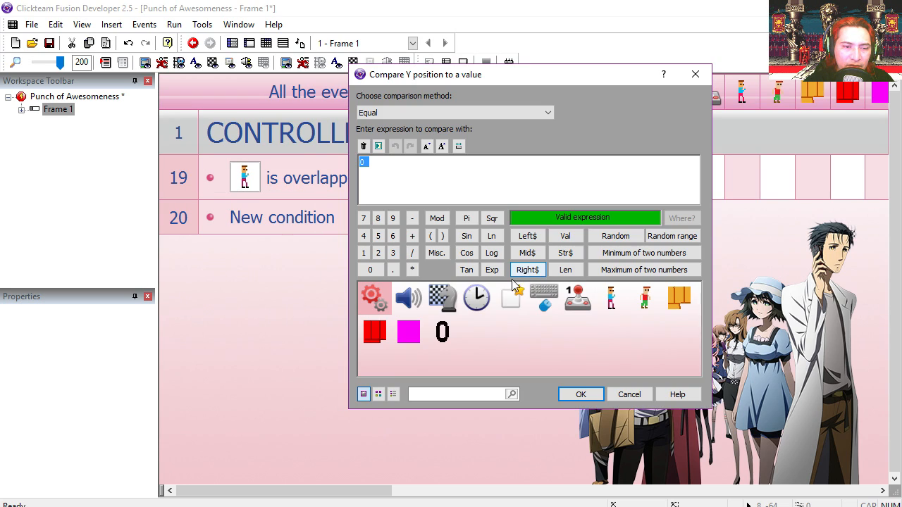
{"action": "left_click", "coordinate": [408, 114]}
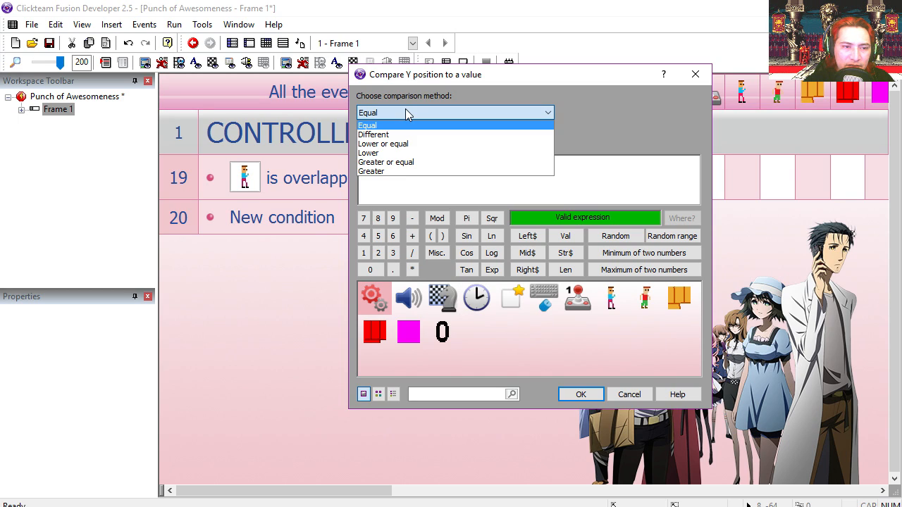
Step: Require player Y lower than gangster Y and add a Move behind GANGSTER action for the player
{"action": "left_click", "coordinate": [391, 153]}
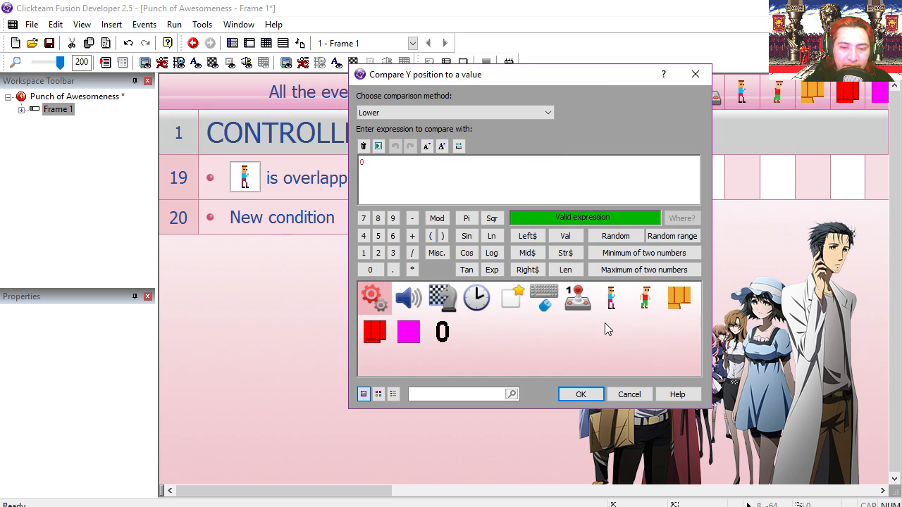
{"action": "left_click", "coordinate": [644, 298]}
{"action": "mouse_move", "coordinate": [685, 362]}
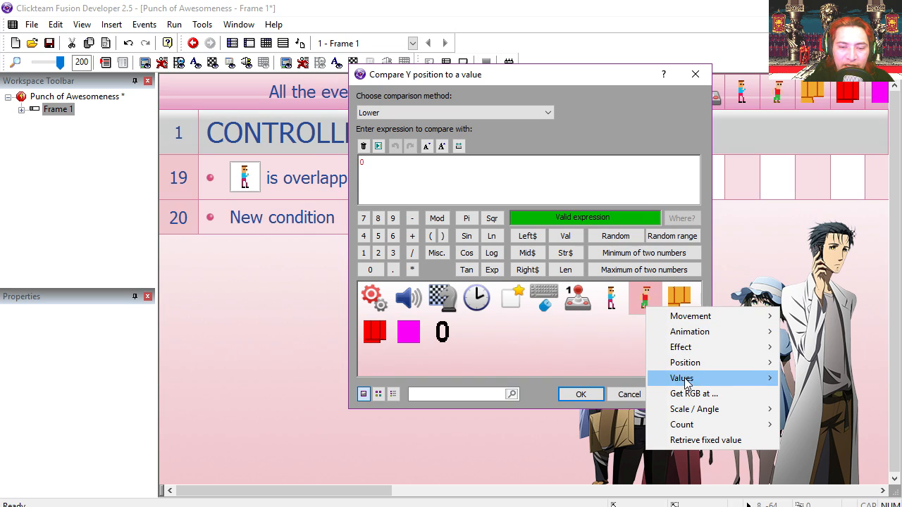
{"action": "left_click", "coordinate": [520, 192]}
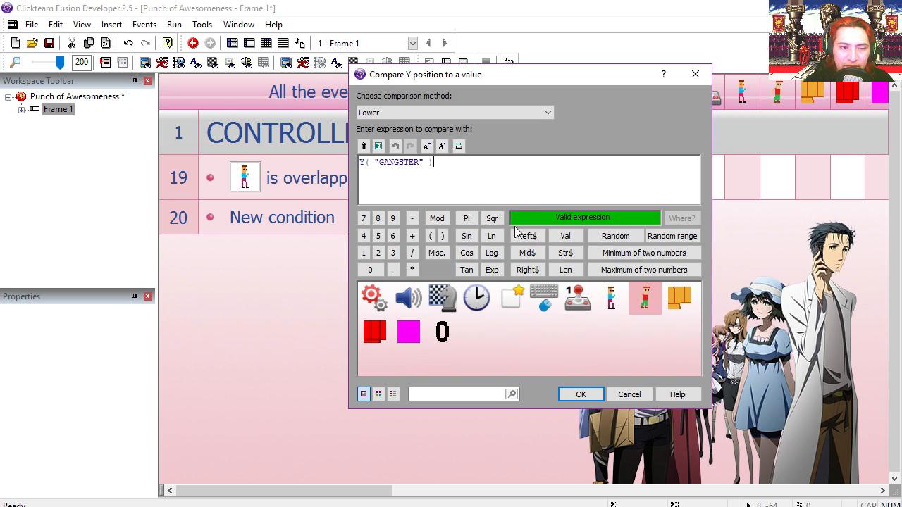
{"action": "left_click", "coordinate": [592, 394]}
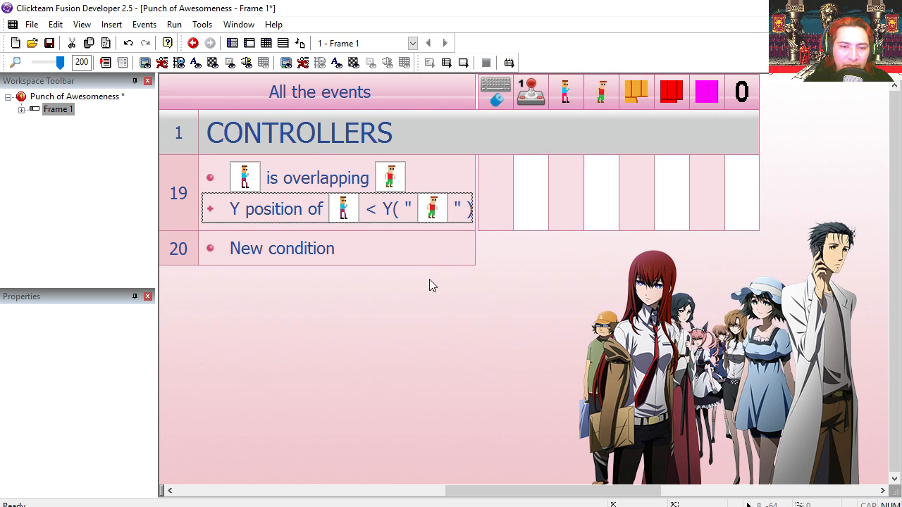
{"action": "left_click", "coordinate": [570, 216]}
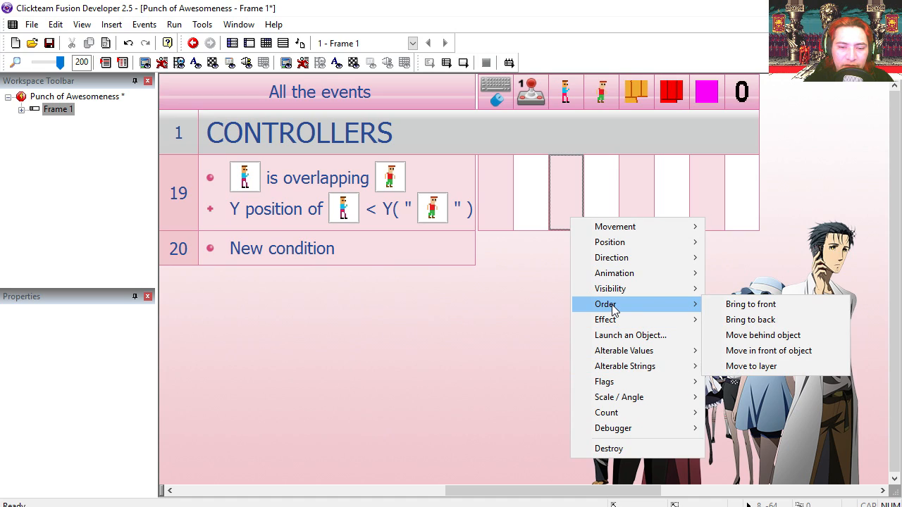
{"action": "mouse_move", "coordinate": [605, 304]}
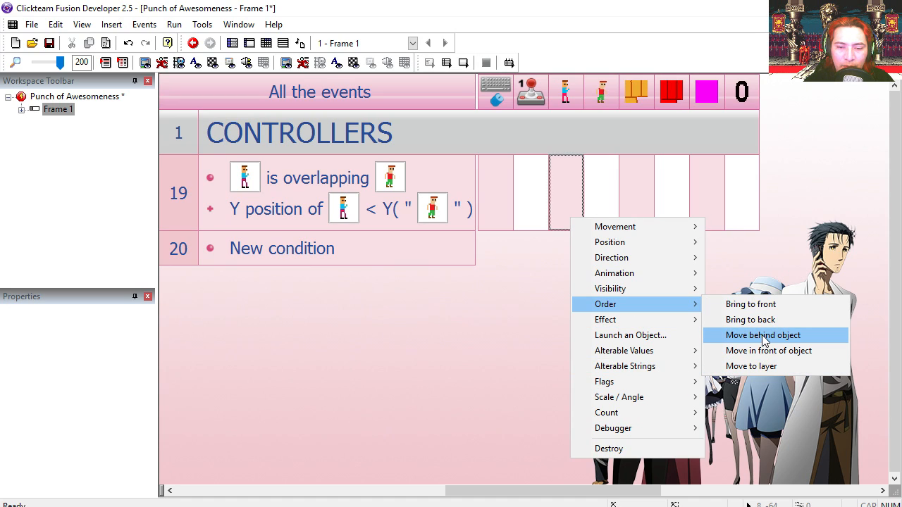
{"action": "left_click", "coordinate": [763, 335]}
{"action": "double_click", "coordinate": [386, 161]}
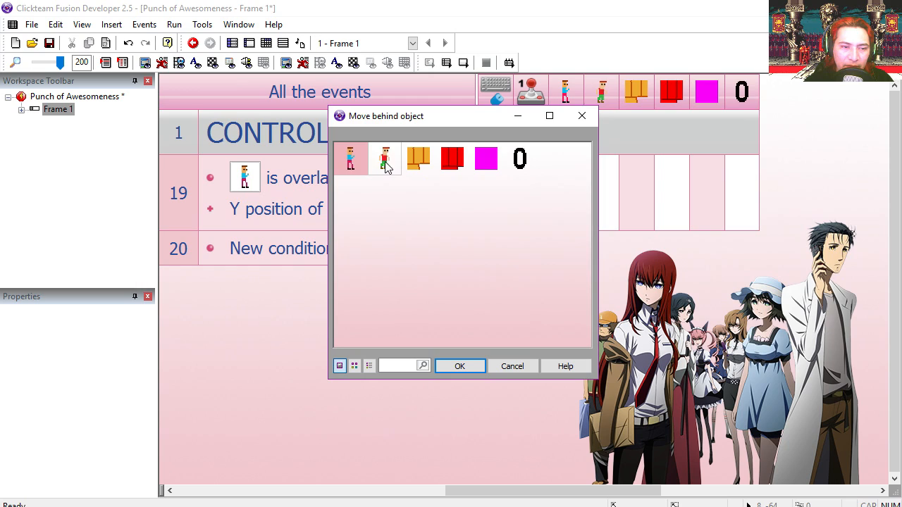
Step: Run the preview, walk the player around and past the gangster, then close it
{"action": "key", "text": "F7"}
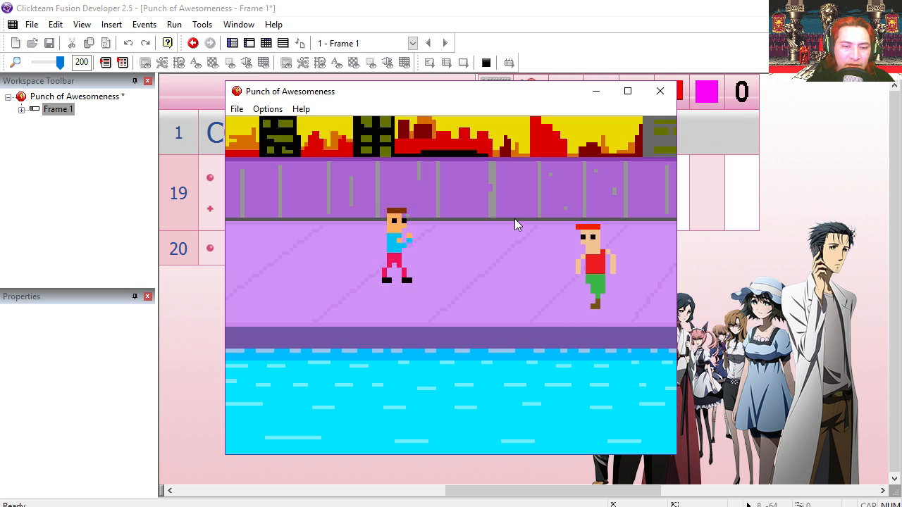
{"action": "key", "text": "Right"}
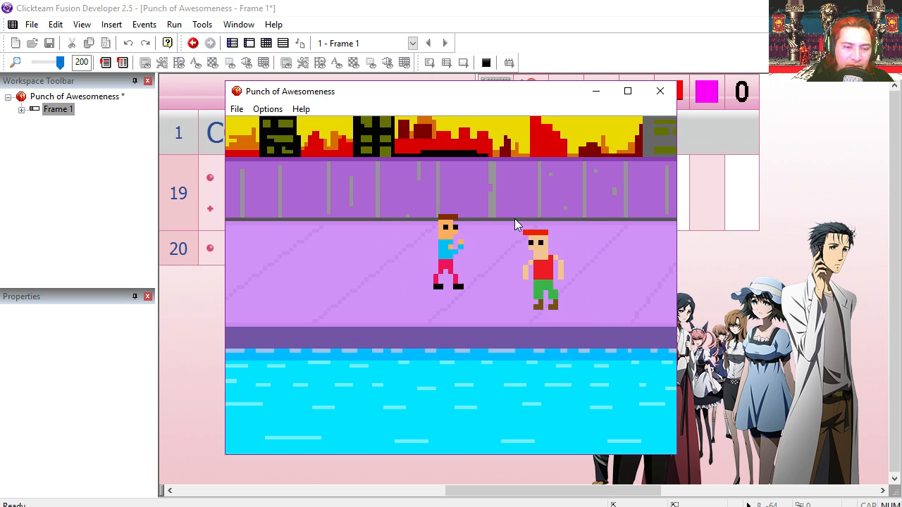
{"action": "key", "text": "Left"}
{"action": "key", "text": "Right"}
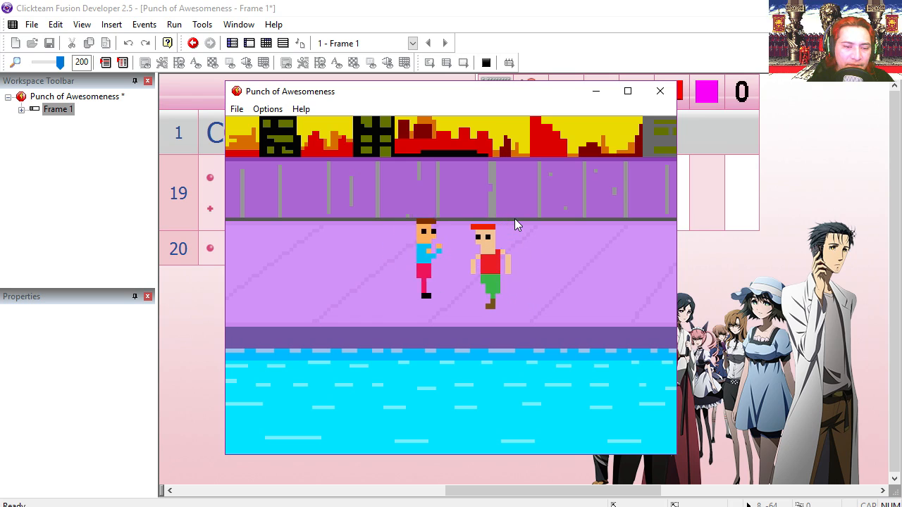
{"action": "key", "text": "Left"}
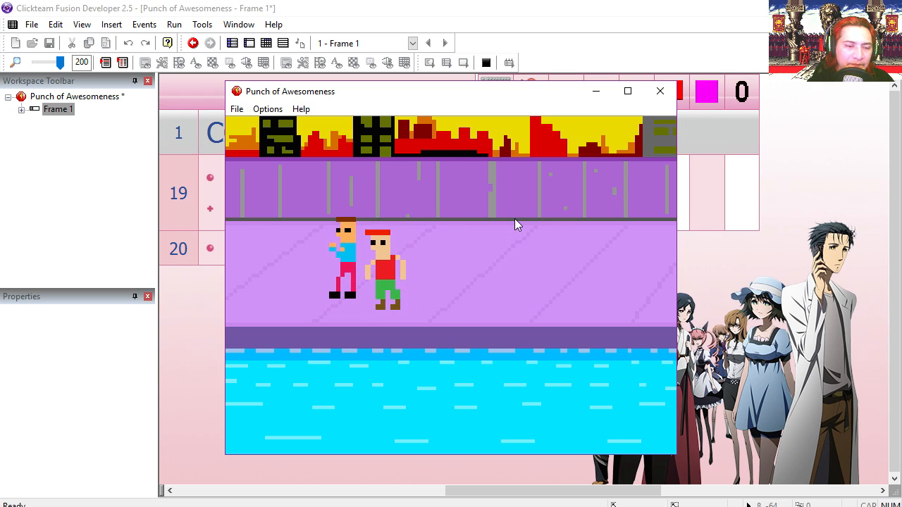
{"action": "key", "text": "Down"}
{"action": "key", "text": "Left"}
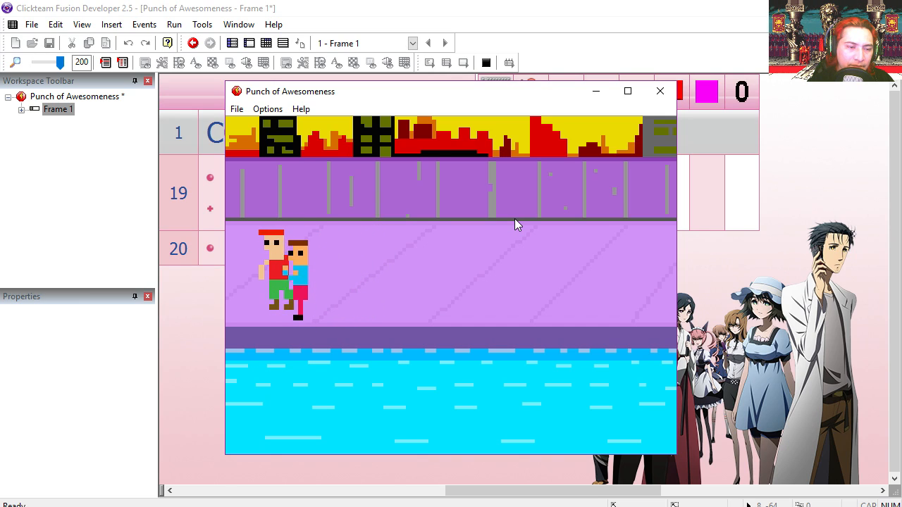
{"action": "key", "text": "alt+F4"}
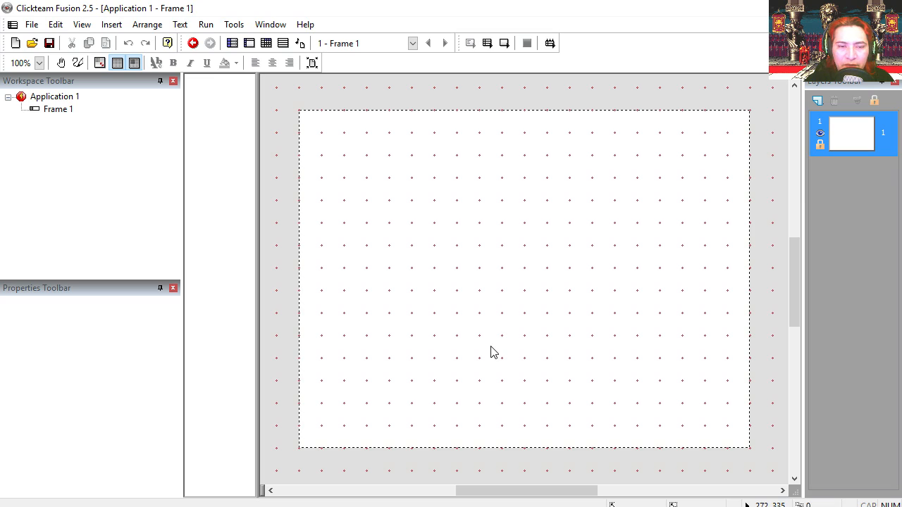
Step: Start inserting a new object into the empty frame
{"action": "right_click", "coordinate": [493, 352]}
{"action": "left_click", "coordinate": [546, 63]}
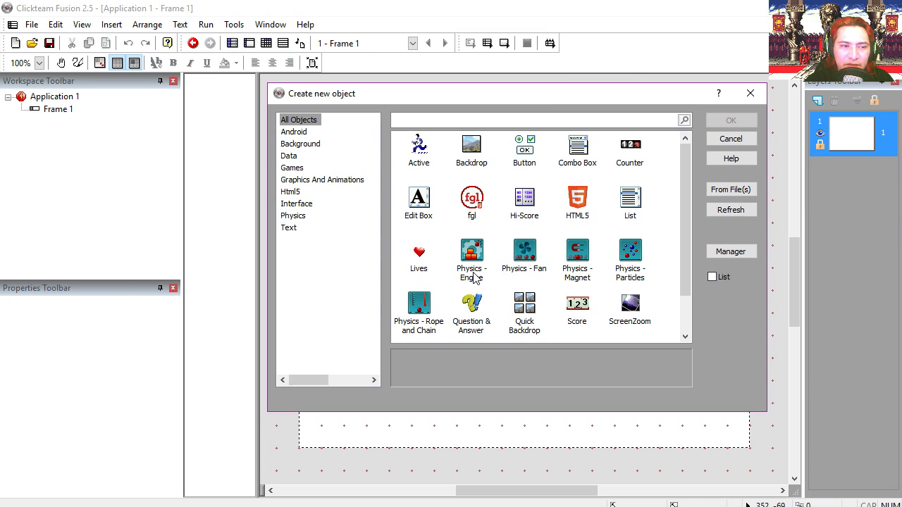
{"action": "mouse_move", "coordinate": [689, 169]}
{"action": "left_mouse_down"}
{"action": "mouse_move", "coordinate": [678, 292]}
{"action": "mouse_move", "coordinate": [688, 143]}
{"action": "left_mouse_up"}
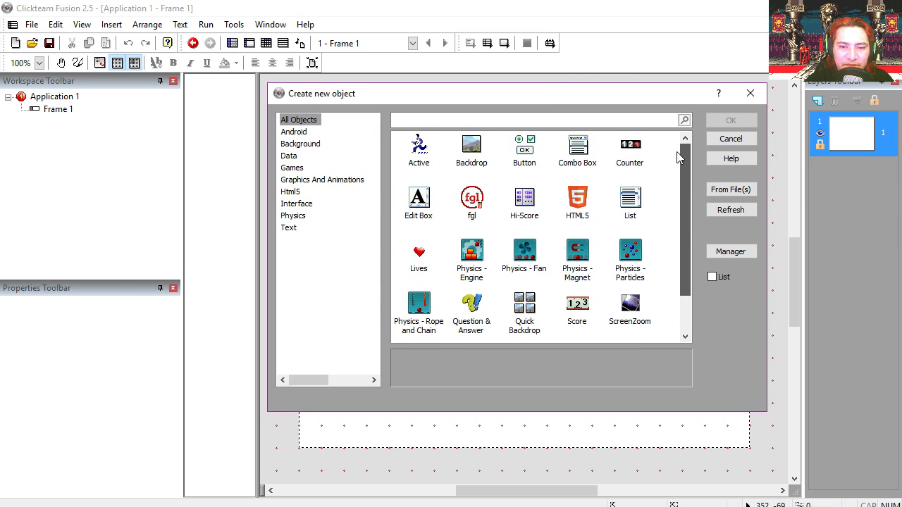
Step: In the extension manager try installing an extension, dismiss the incompatibility warning and close it
{"action": "left_click", "coordinate": [725, 255]}
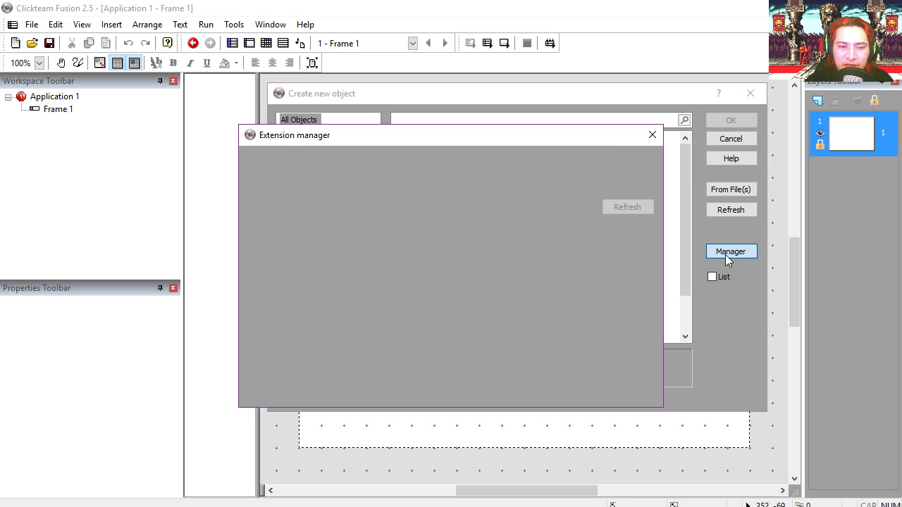
{"action": "left_click_drag", "start_coordinate": [422, 134], "coordinate": [470, 96]}
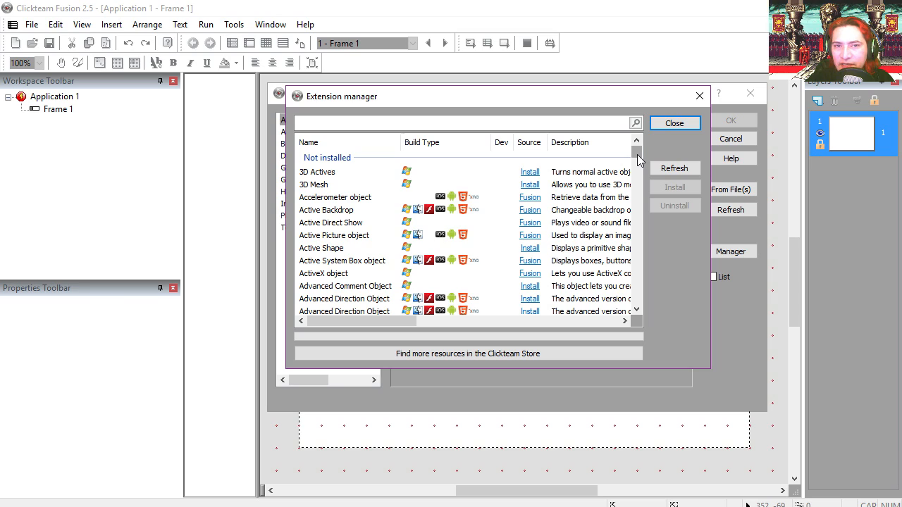
{"action": "scroll", "coordinate": [375, 200], "scroll_direction": "down", "scroll_amount": 3}
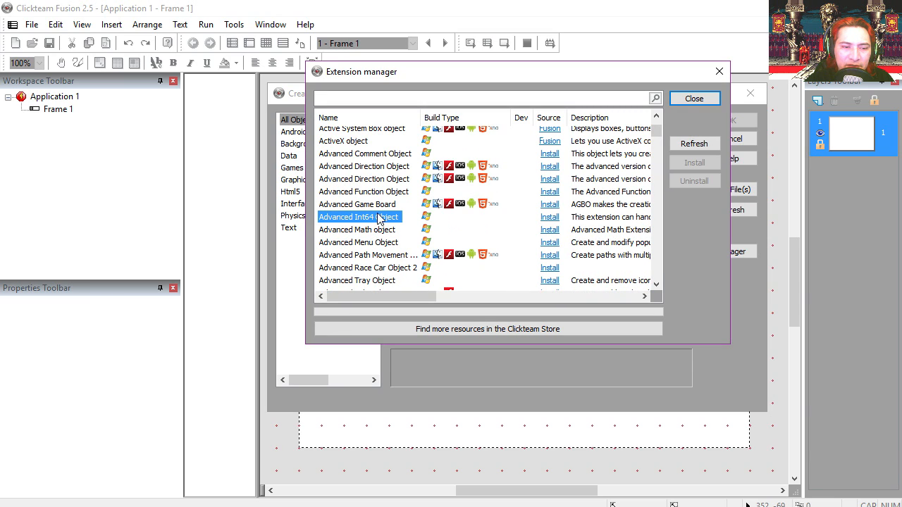
{"action": "left_click", "coordinate": [548, 217]}
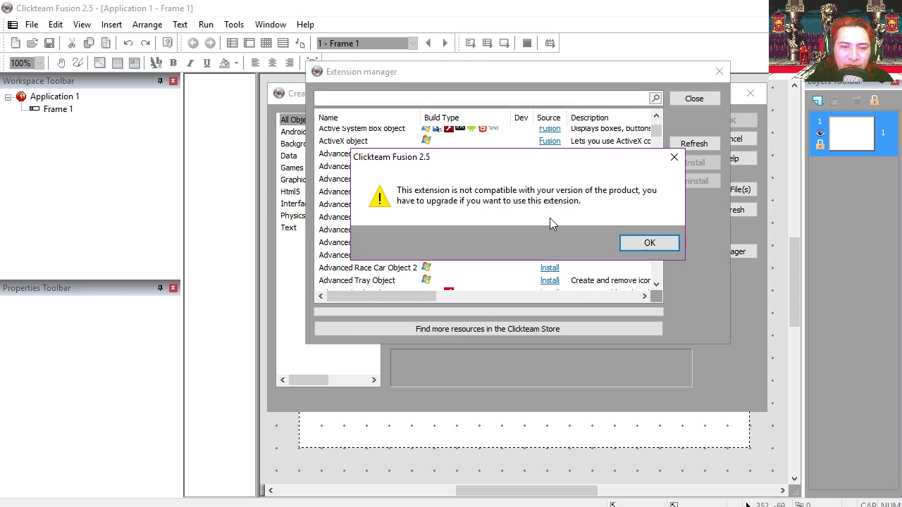
{"action": "left_click", "coordinate": [649, 242]}
{"action": "scroll", "coordinate": [378, 245], "scroll_direction": "down", "scroll_amount": 3}
{"action": "scroll", "coordinate": [533, 246], "scroll_direction": "down", "scroll_amount": 4}
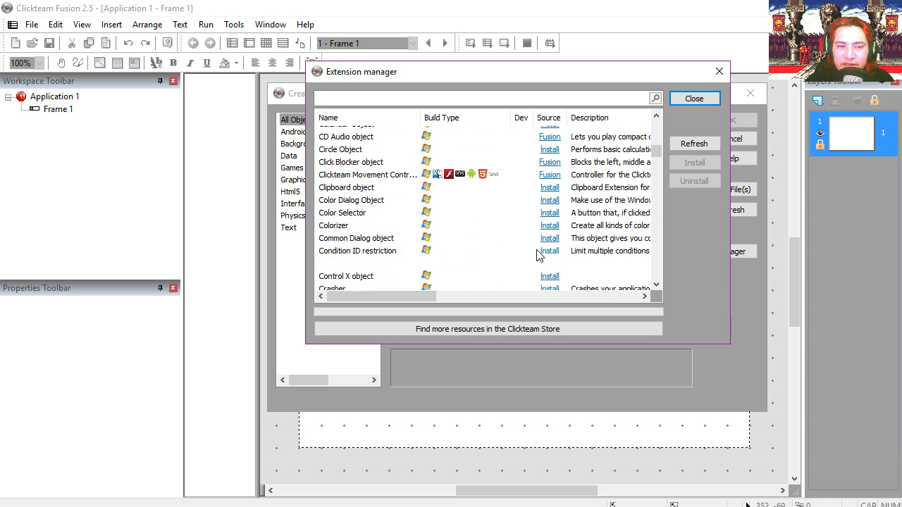
{"action": "scroll", "coordinate": [656, 199], "scroll_direction": "down", "scroll_amount": 10}
{"action": "left_click_drag", "start_coordinate": [657, 197], "coordinate": [659, 219]}
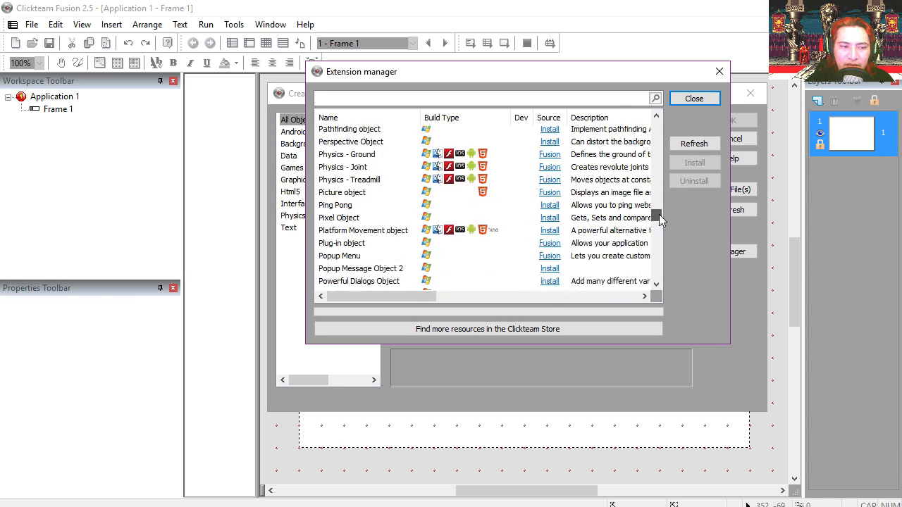
{"action": "left_click_drag", "start_coordinate": [659, 218], "coordinate": [656, 273]}
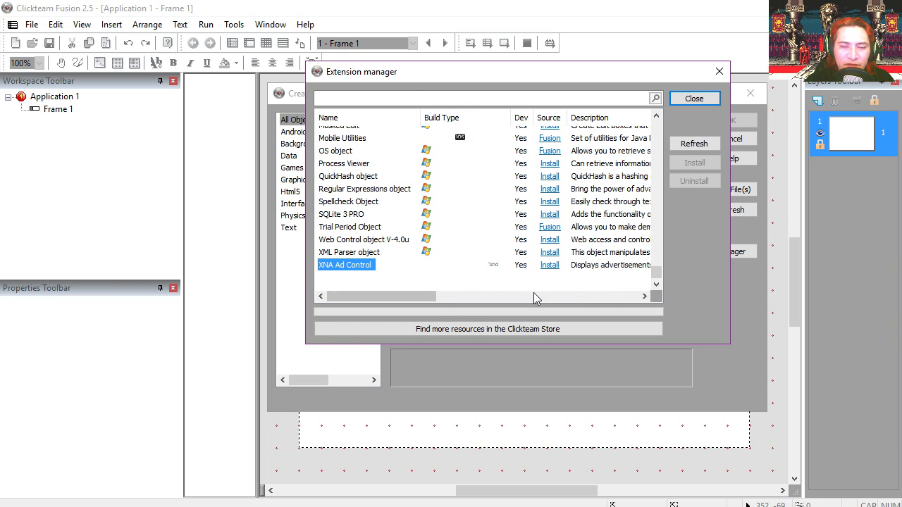
{"action": "left_click", "coordinate": [694, 98]}
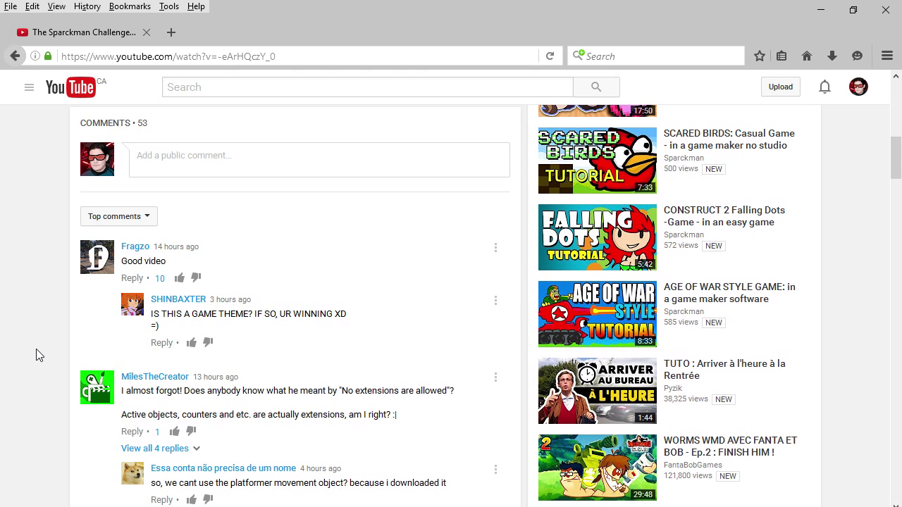
{"action": "scroll", "coordinate": [39, 354], "scroll_direction": "up", "scroll_amount": 2}
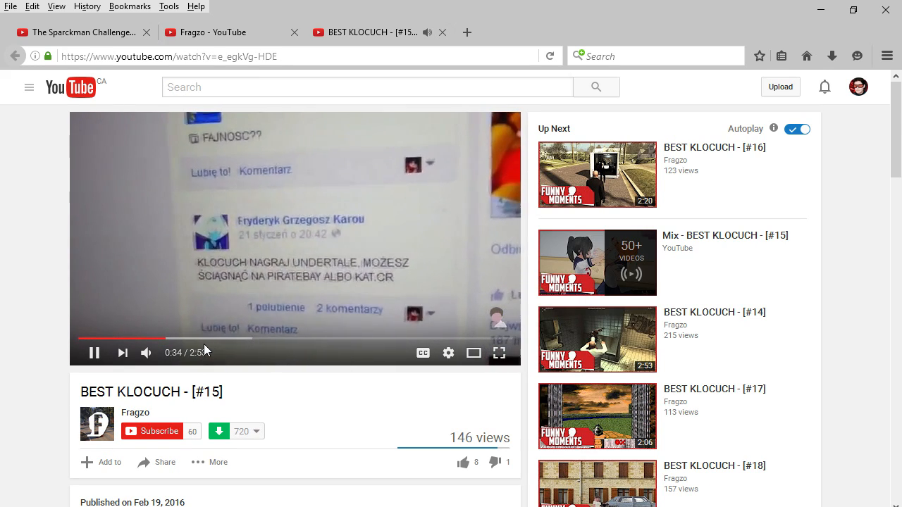
Step: Seek through a commenter's video, close the extra tabs and play another commenter's channel trailer
{"action": "left_click", "coordinate": [229, 339]}
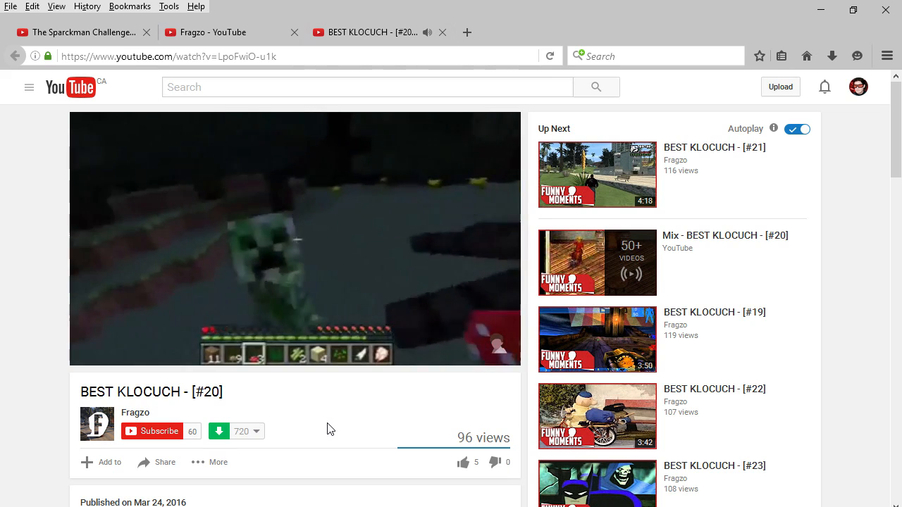
{"action": "key", "text": "ctrl+w"}
{"action": "key", "text": "ctrl+w"}
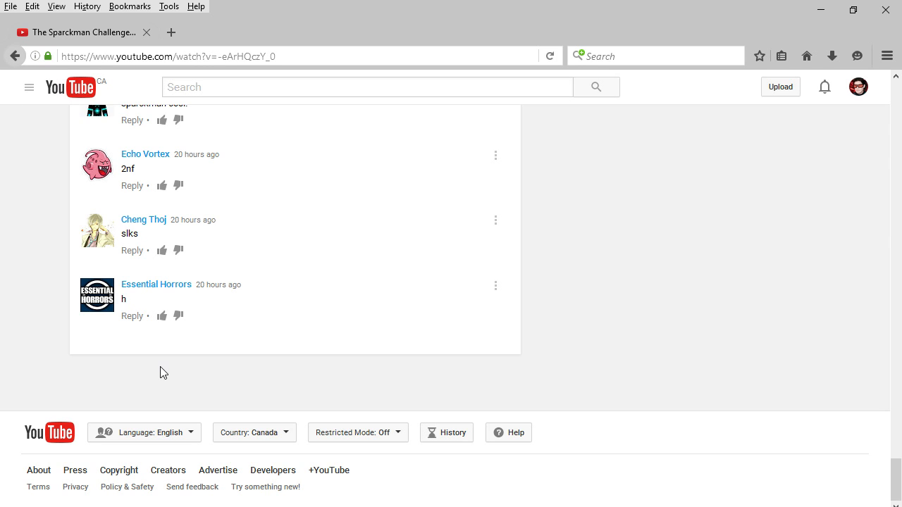
{"action": "key", "text": "ctrl+shift+t"}
{"action": "left_click", "coordinate": [345, 453]}
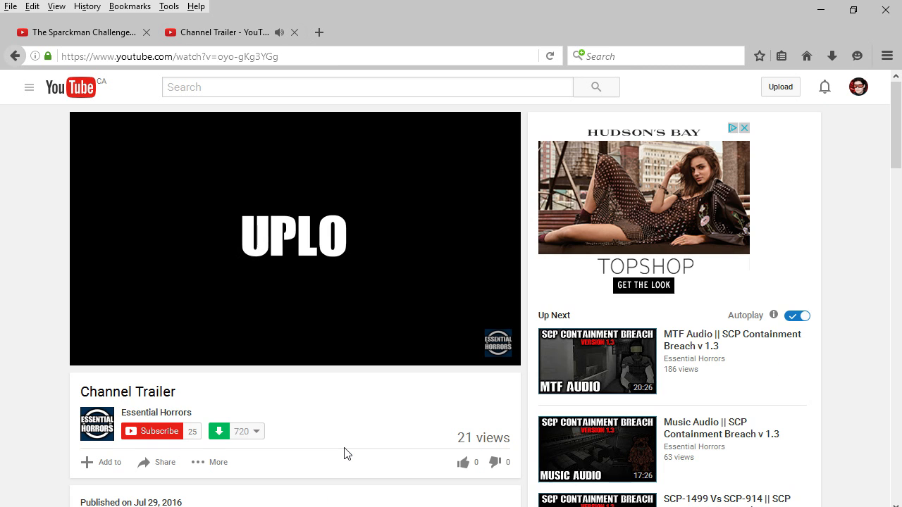